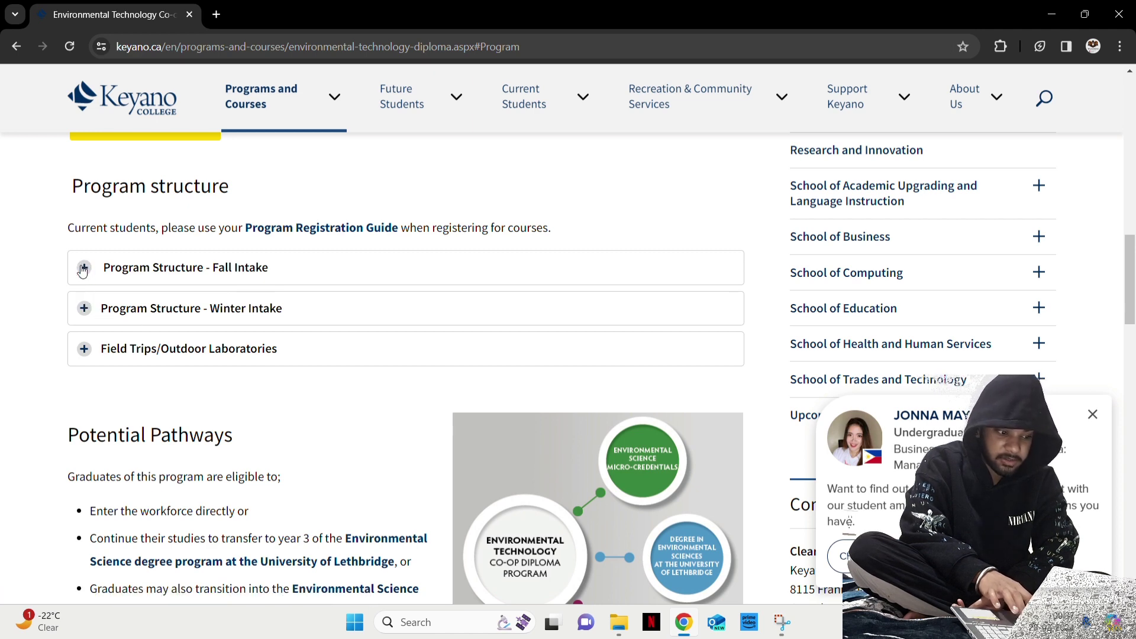
# Expand the Fall Intake program structure and highlight BIOL 108 among the Year 1 Term I courses
pyautogui.click(83, 269)
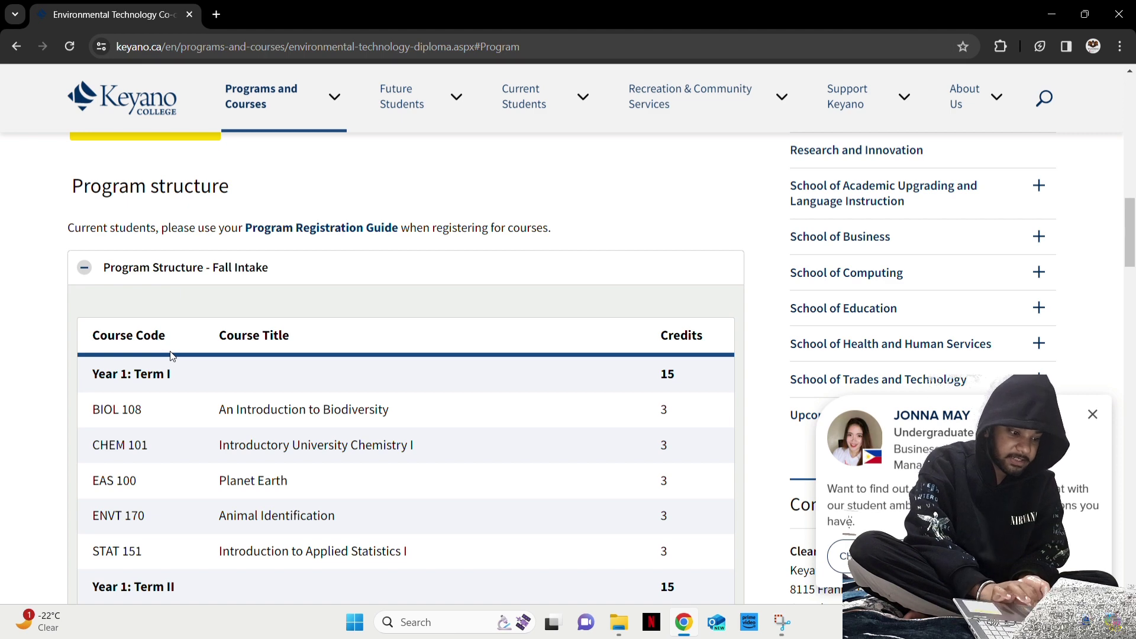
pyautogui.scroll(-1, 171, 355)
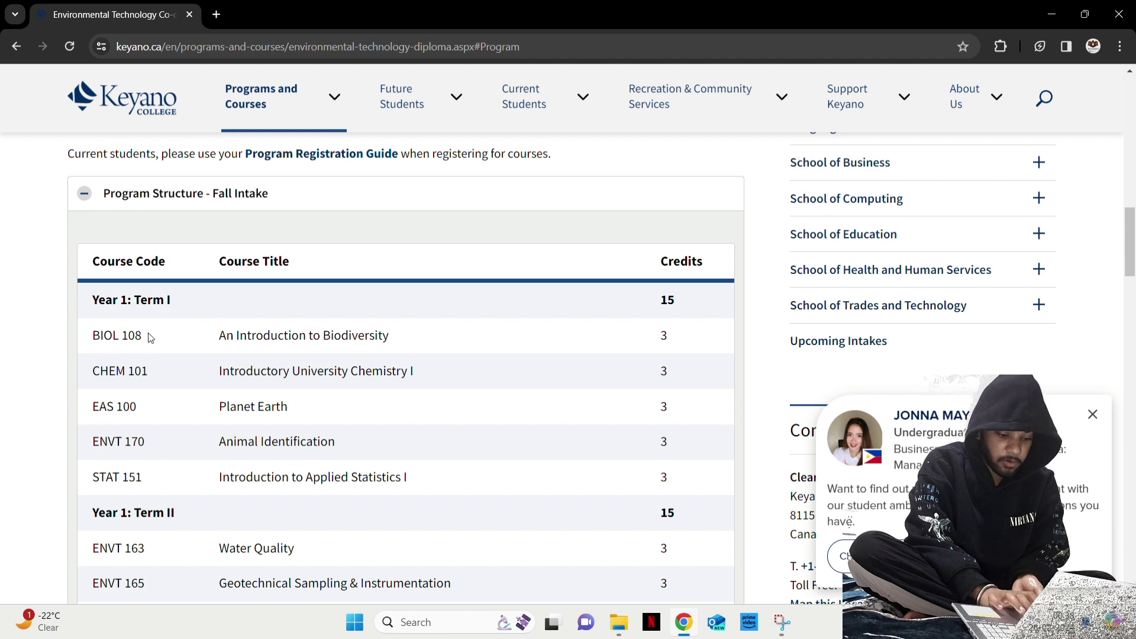
pyautogui.moveTo(150, 335); pyautogui.dragTo(86, 334)
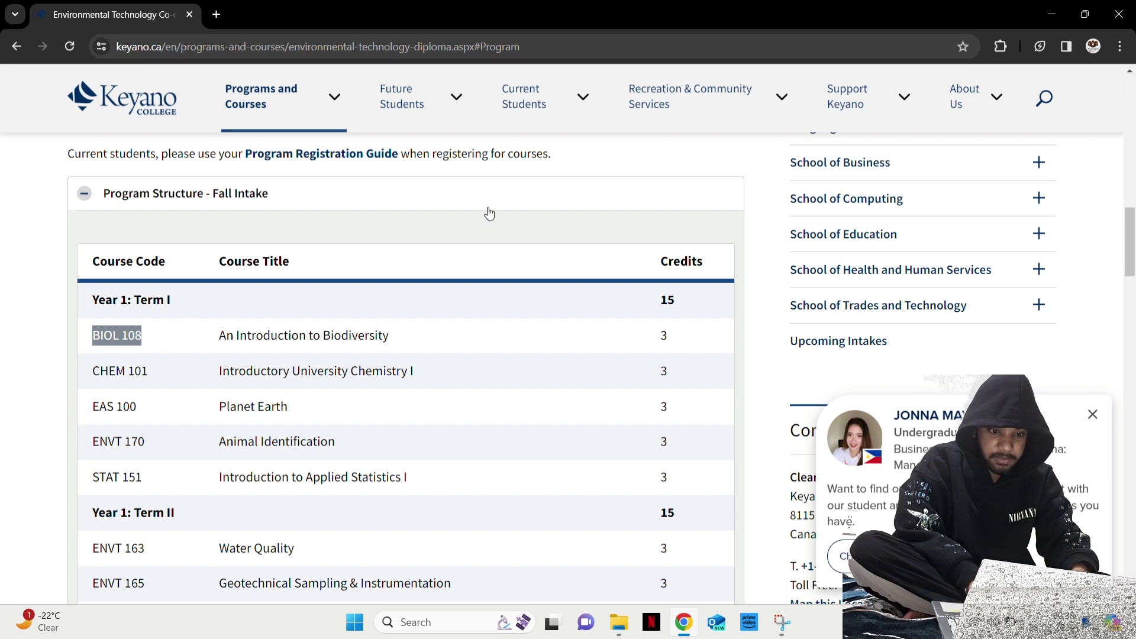
pyautogui.scroll(10, 489, 208)
pyautogui.scroll(5, 489, 208)
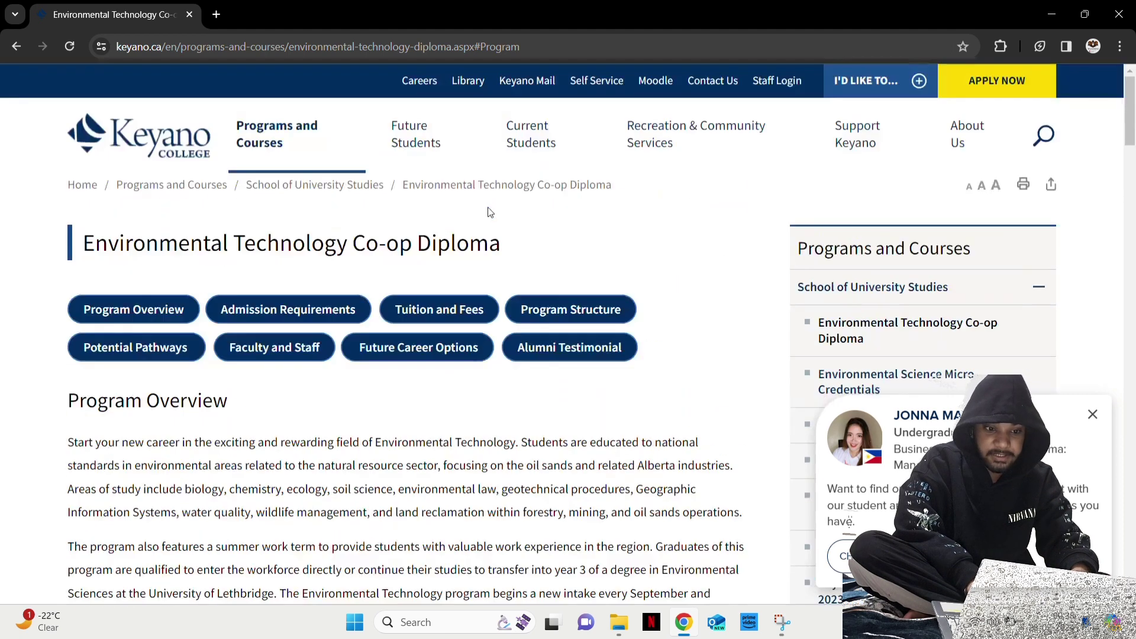
# Sign in to Keyano Self-Service in a new tab with the student's user name and password
pyautogui.click(604, 82)
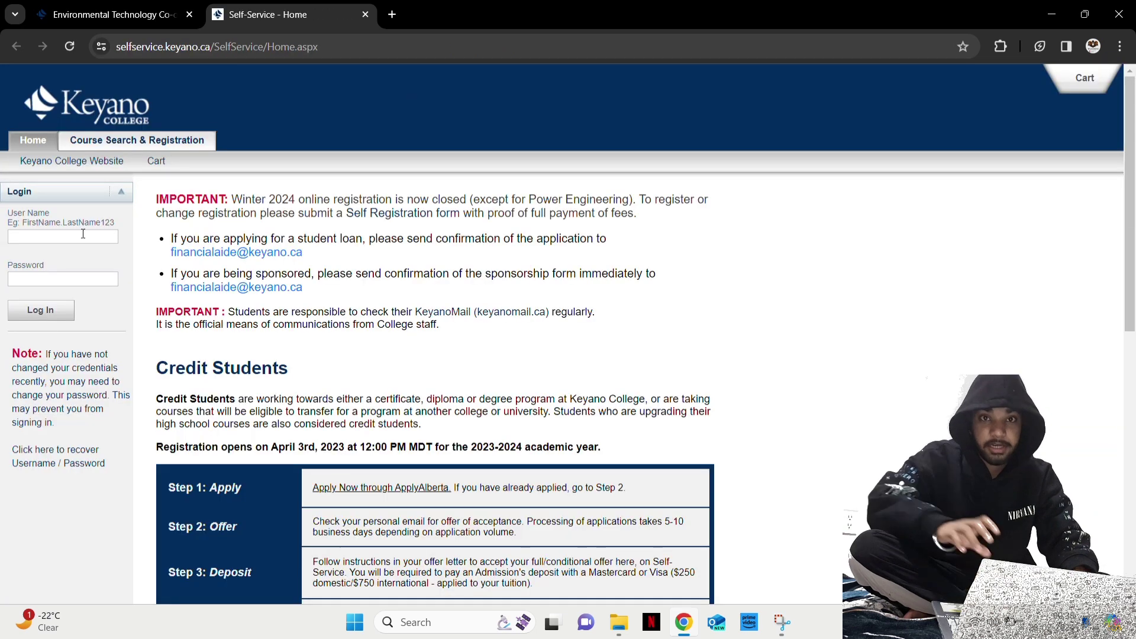
pyautogui.click(81, 236)
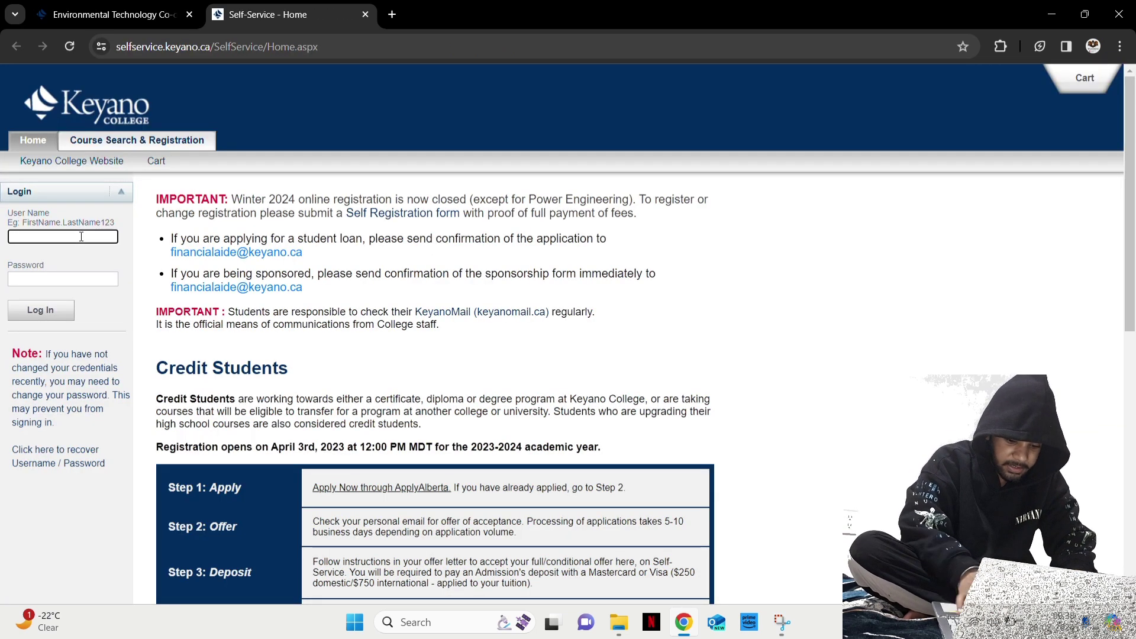
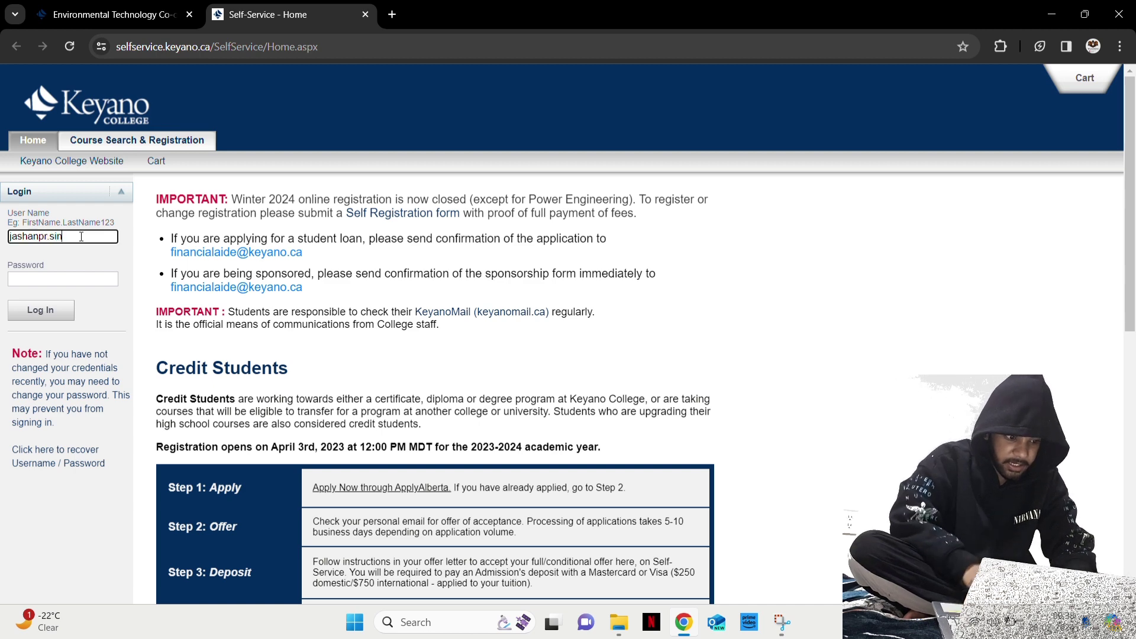
pyautogui.click(77, 278)
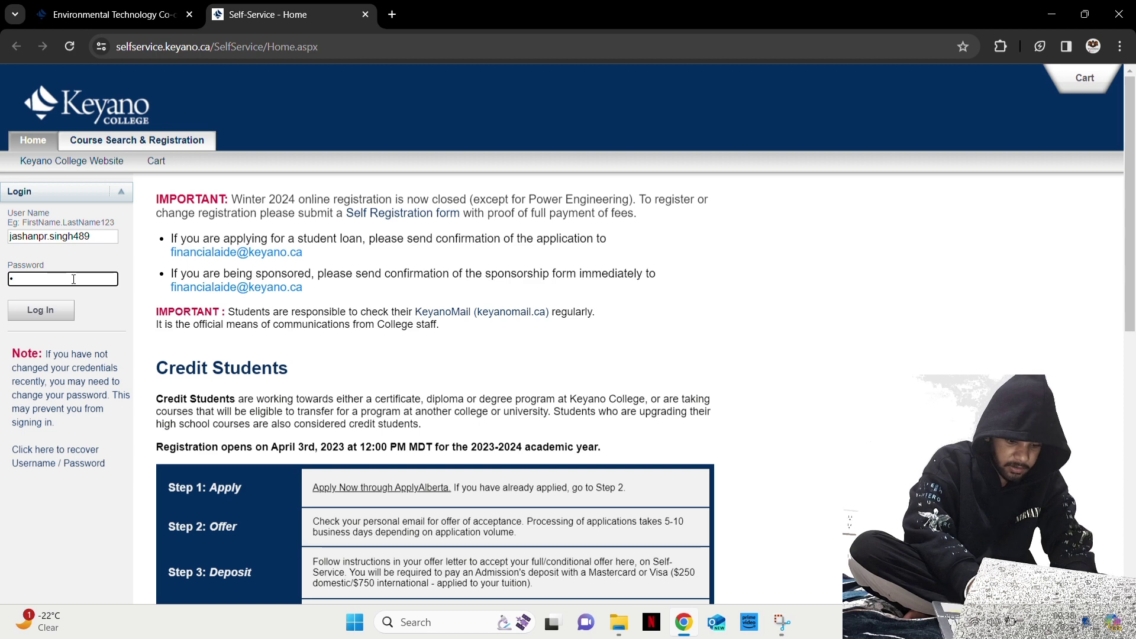
pyautogui.write('••••••••••••')
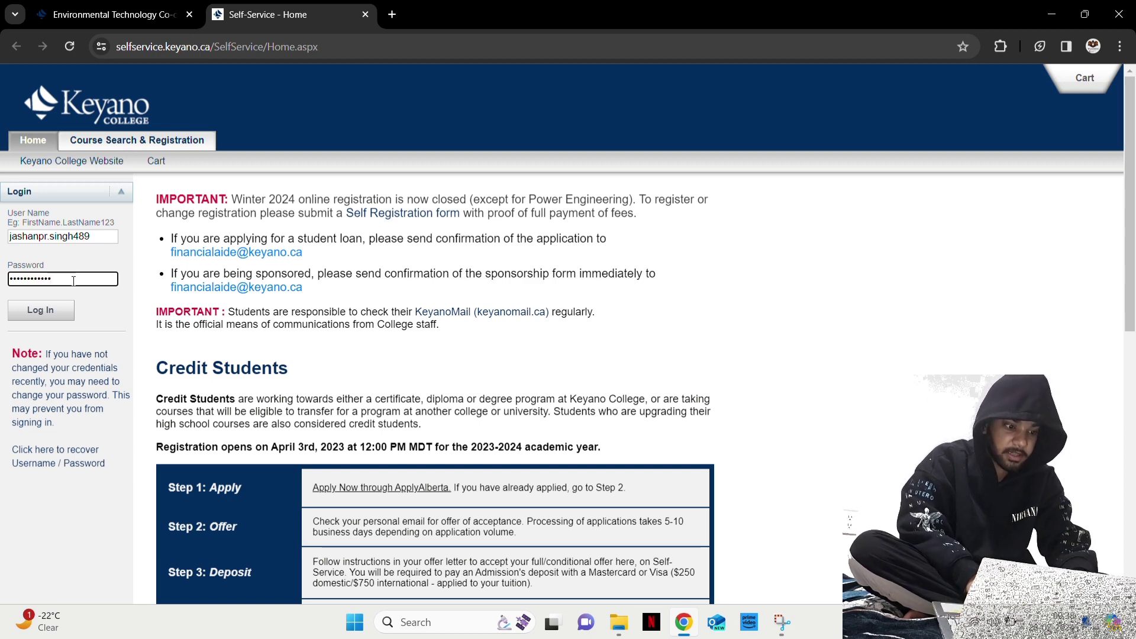
pyautogui.click(51, 303)
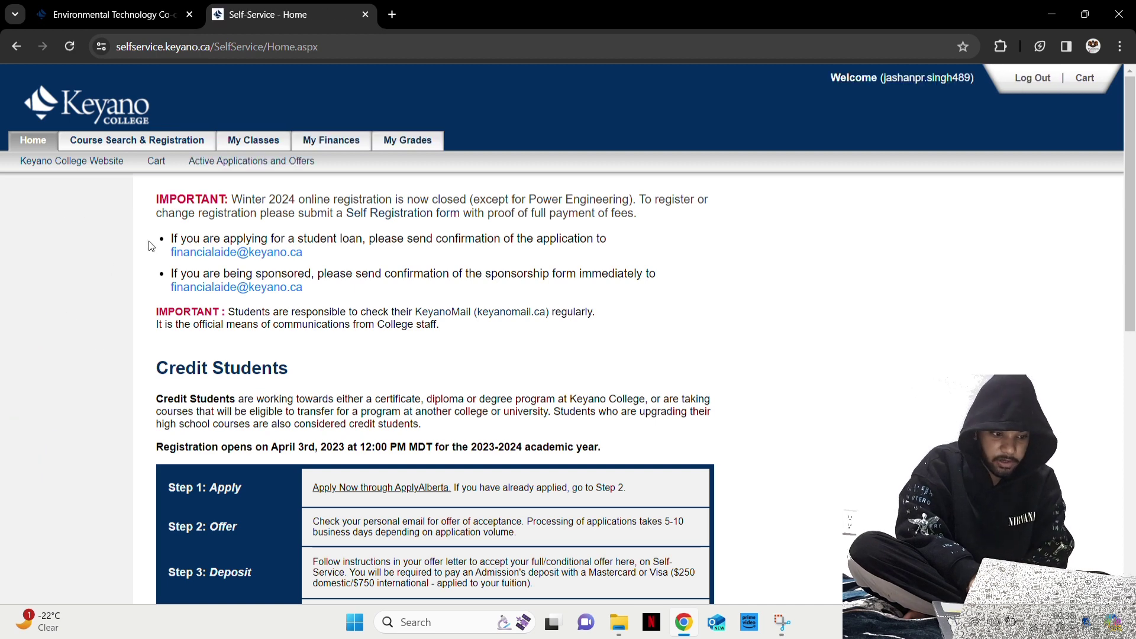
# Open Section Search under Course Search & Registration and enter BIOL 108 as the course code
pyautogui.click(167, 144)
pyautogui.scroll(-1, 266, 261)
pyautogui.scroll(1, 266, 261)
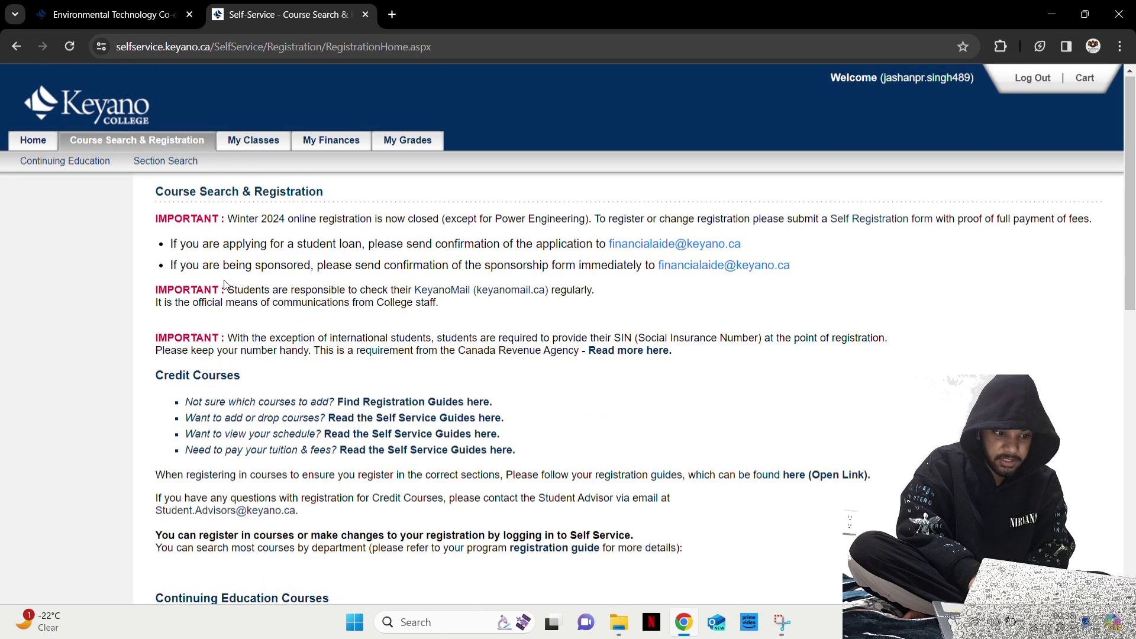
pyautogui.click(165, 163)
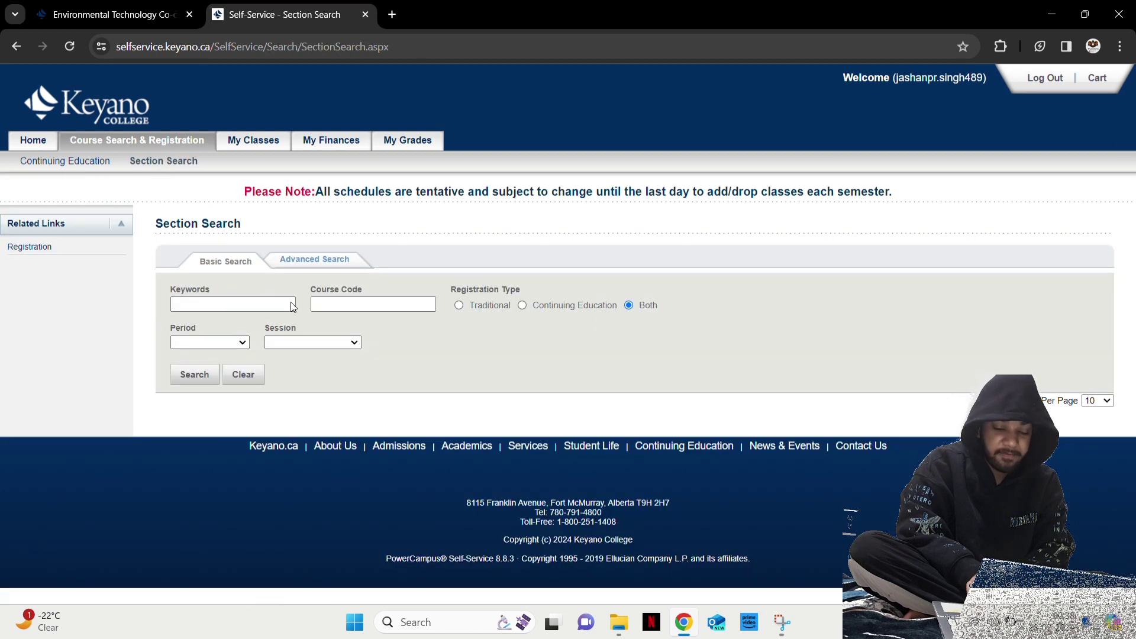
pyautogui.click(347, 309)
pyautogui.click(365, 307)
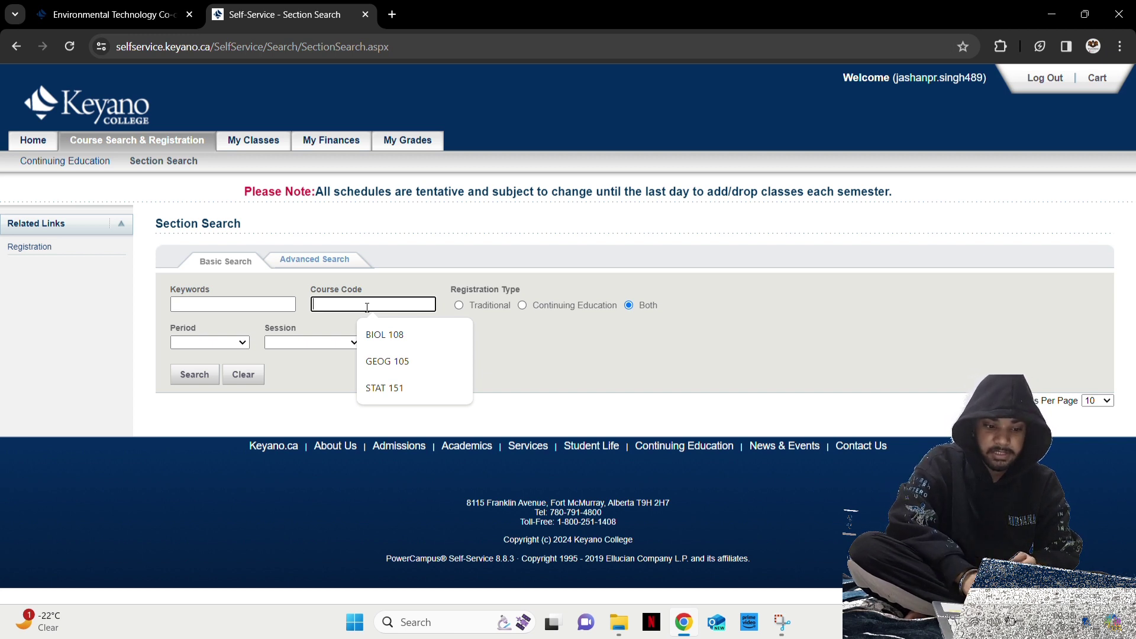
pyautogui.click(403, 335)
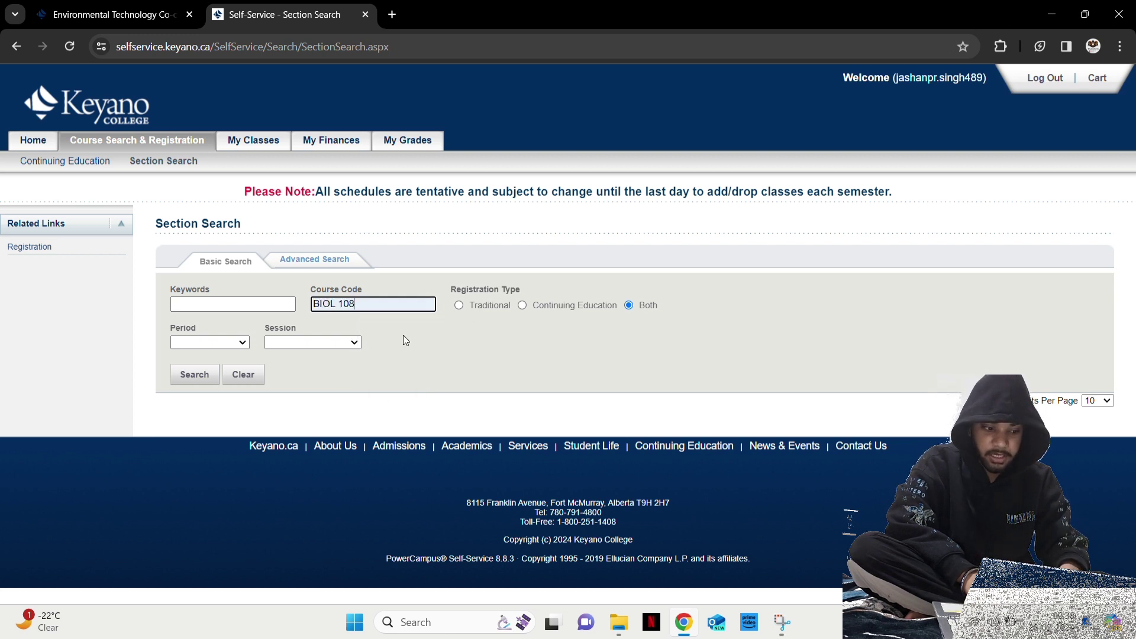
# Search with period 2024 Summer and session Regular Semester, getting 0 results
pyautogui.click(235, 343)
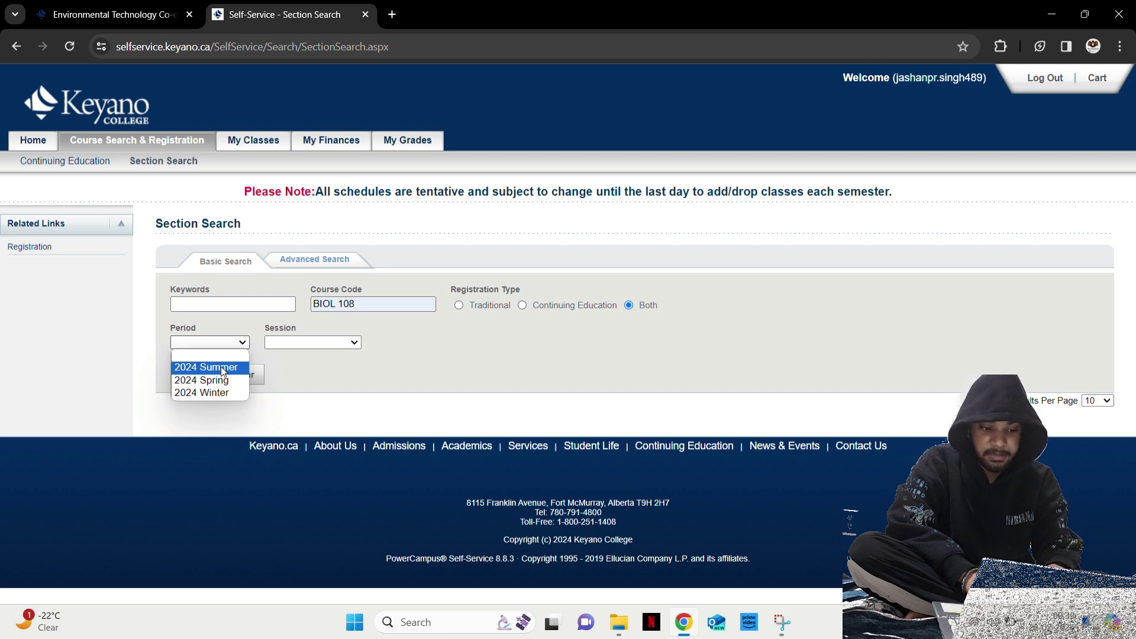
pyautogui.click(224, 368)
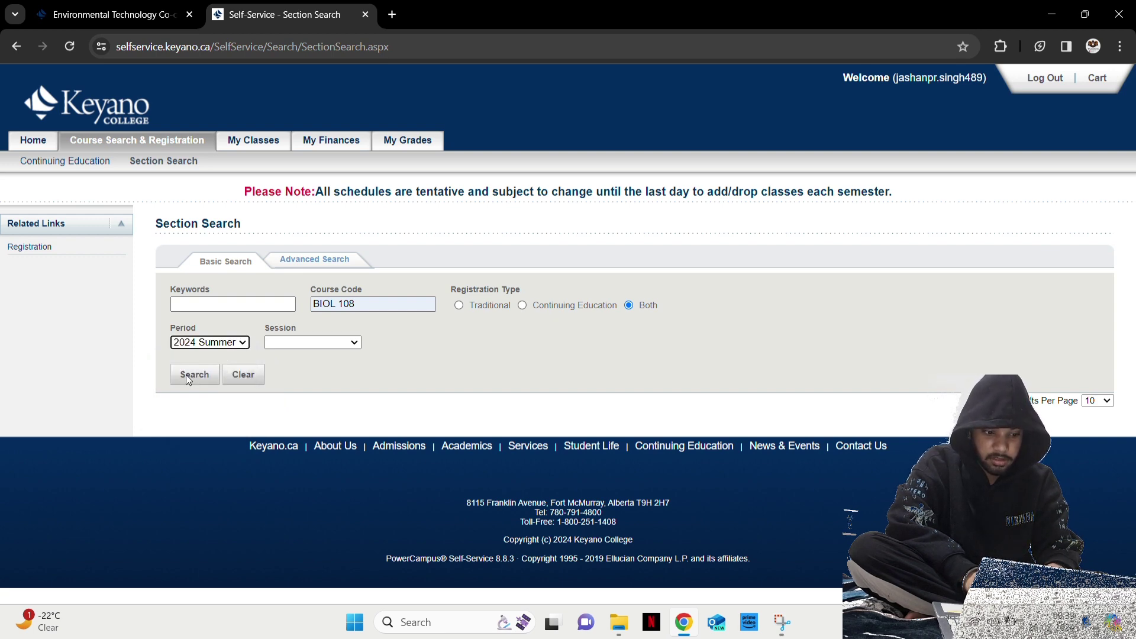
pyautogui.click(310, 341)
pyautogui.click(306, 367)
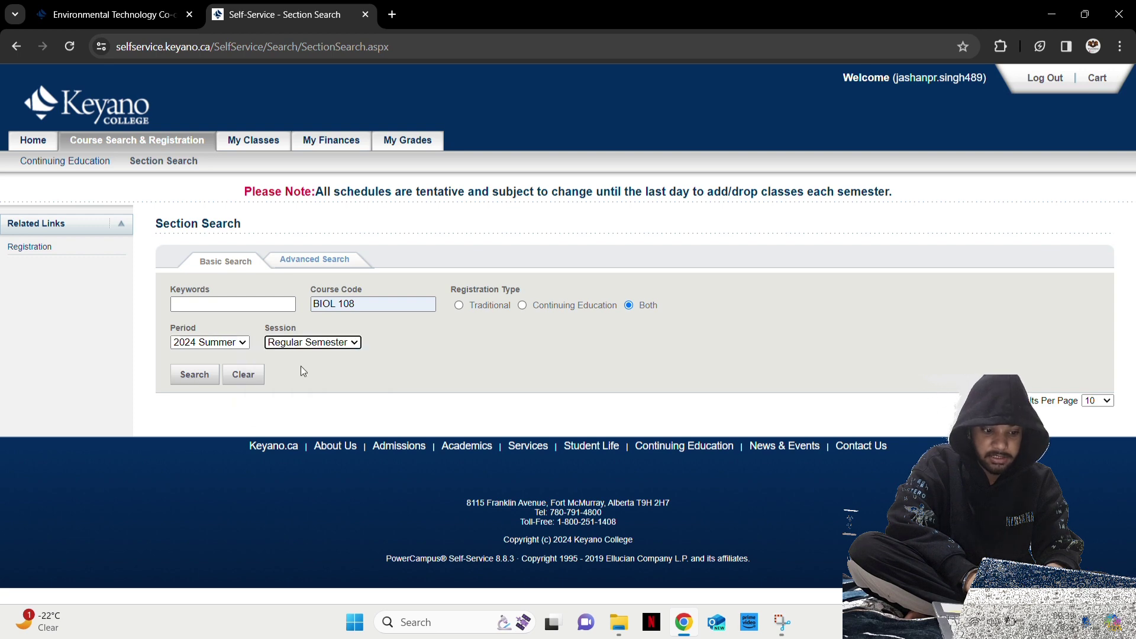
pyautogui.click(194, 375)
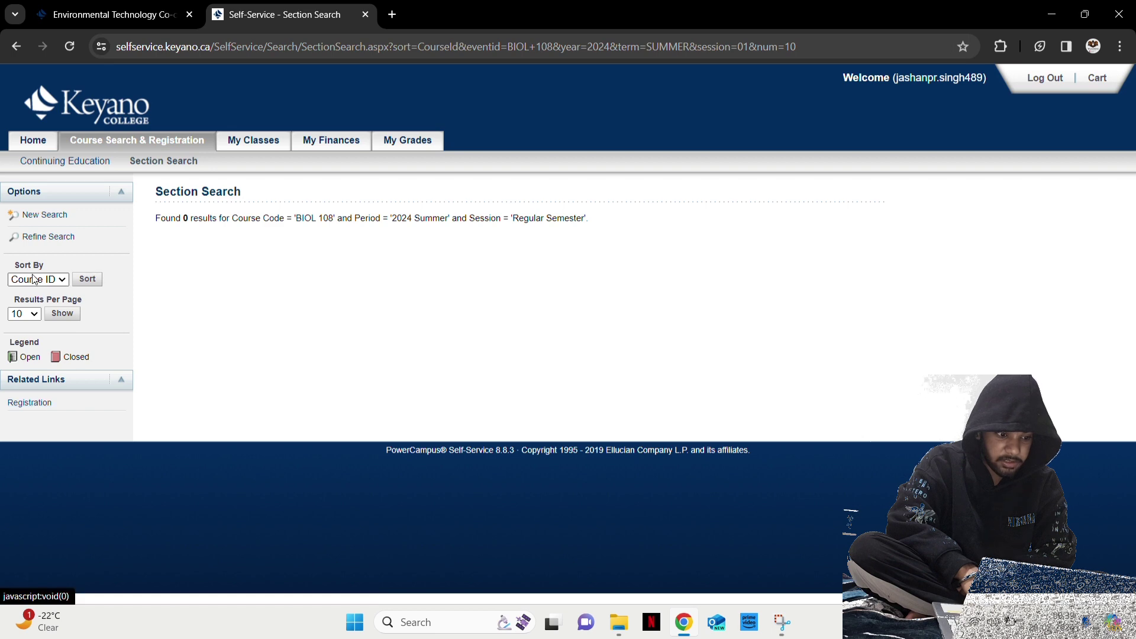
# Start a new search for BIOL 108 in 2024 Winter, Regular Semester, listing two full sections
pyautogui.click(49, 217)
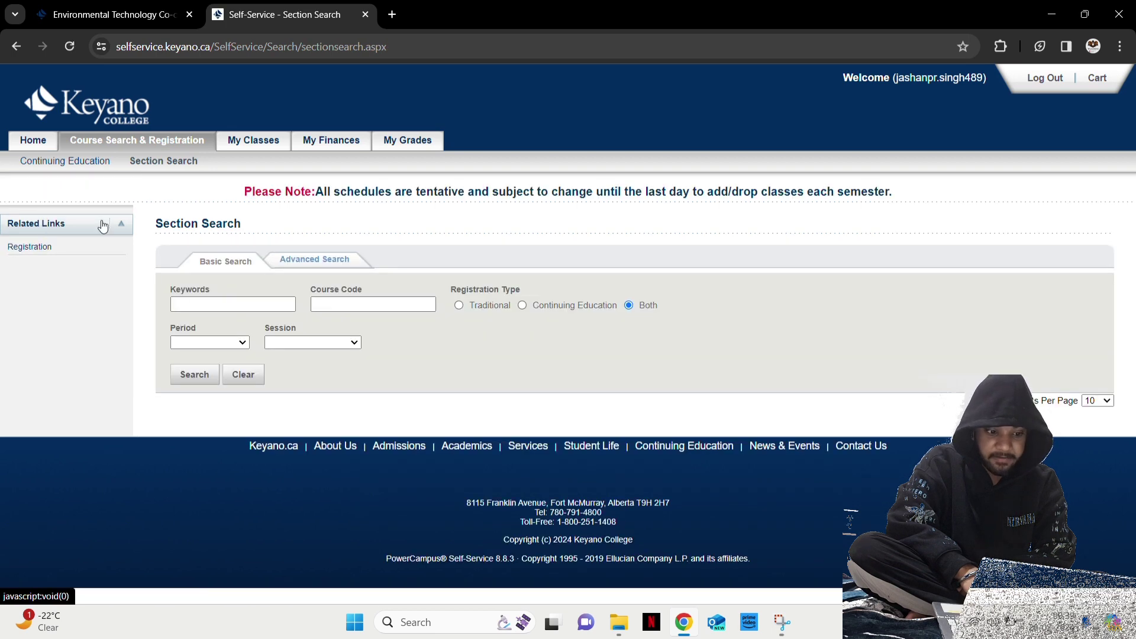
pyautogui.click(349, 305)
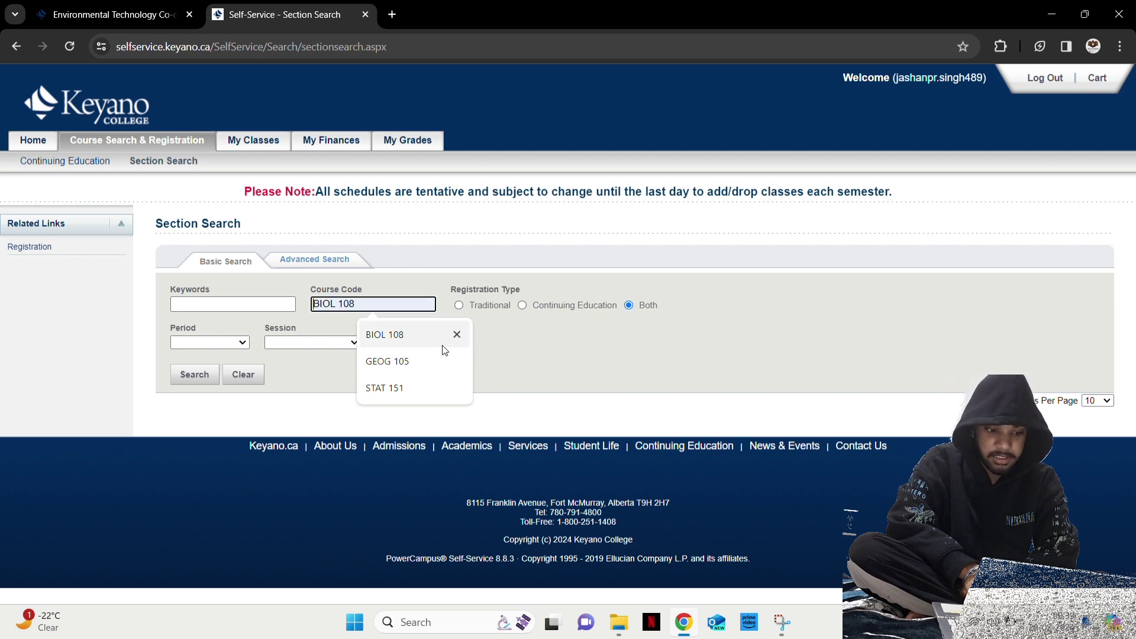
pyautogui.click(406, 335)
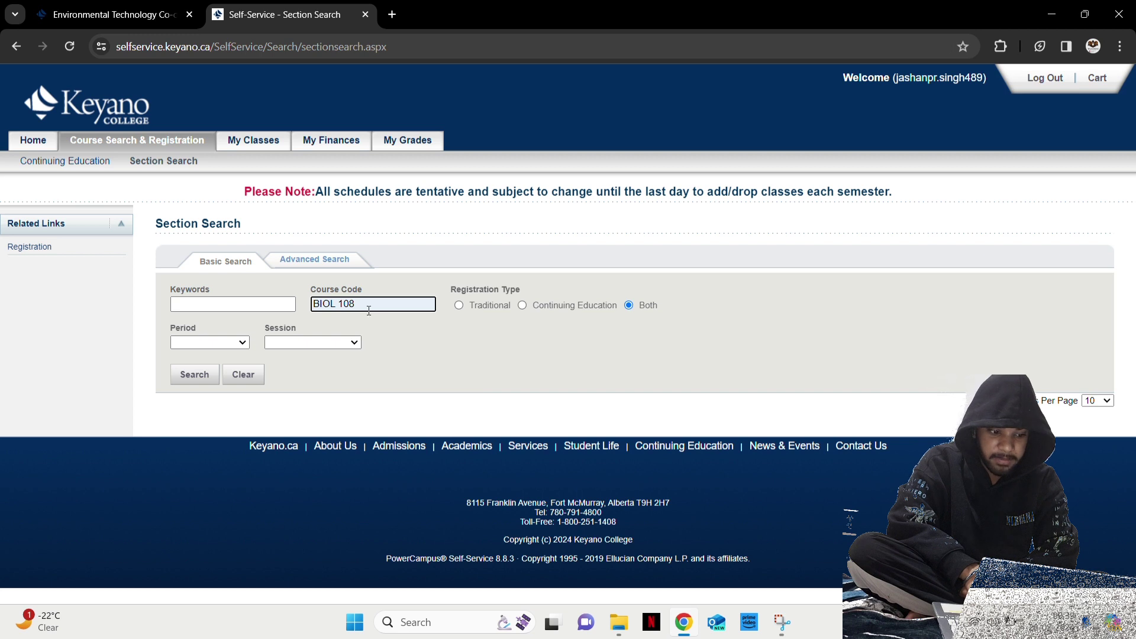
pyautogui.click(243, 340)
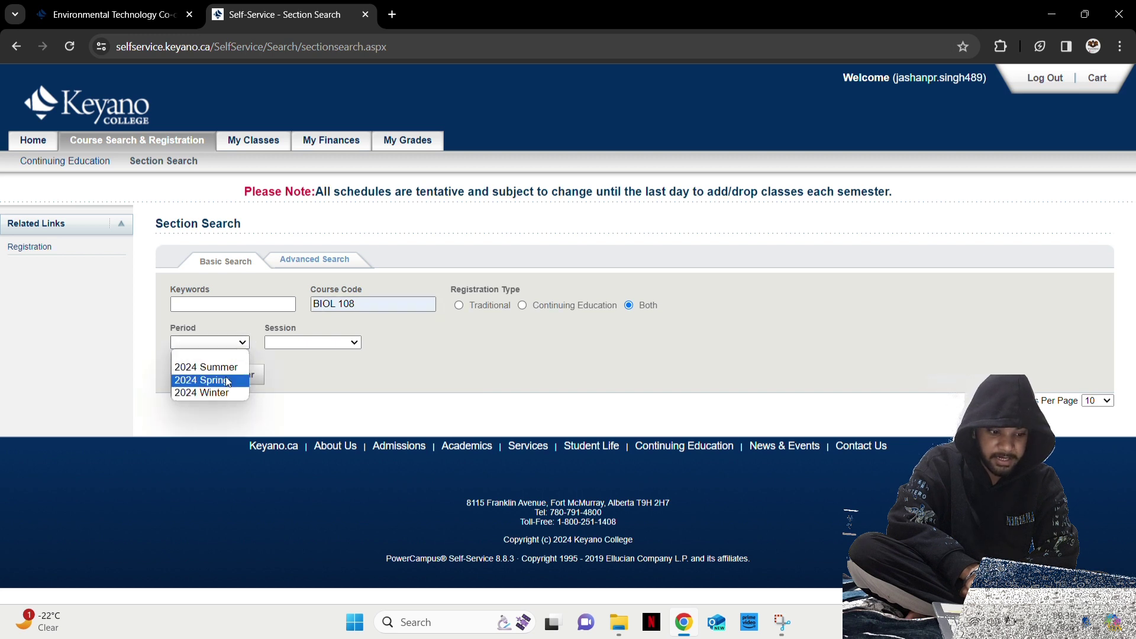
pyautogui.click(224, 395)
pyautogui.click(311, 343)
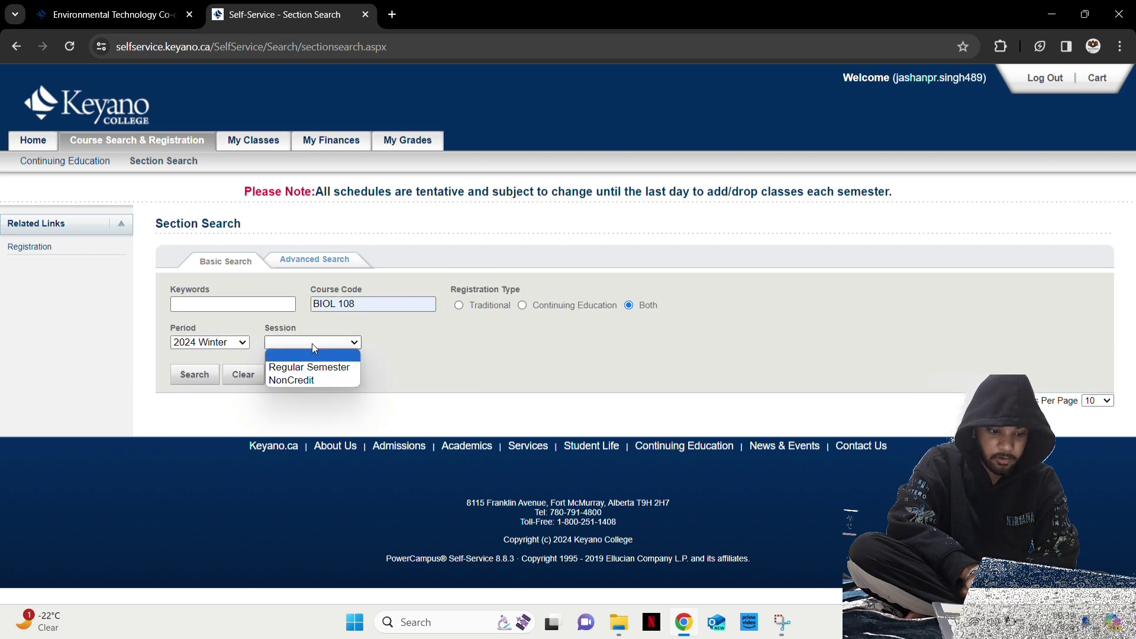
pyautogui.click(314, 368)
pyautogui.click(206, 376)
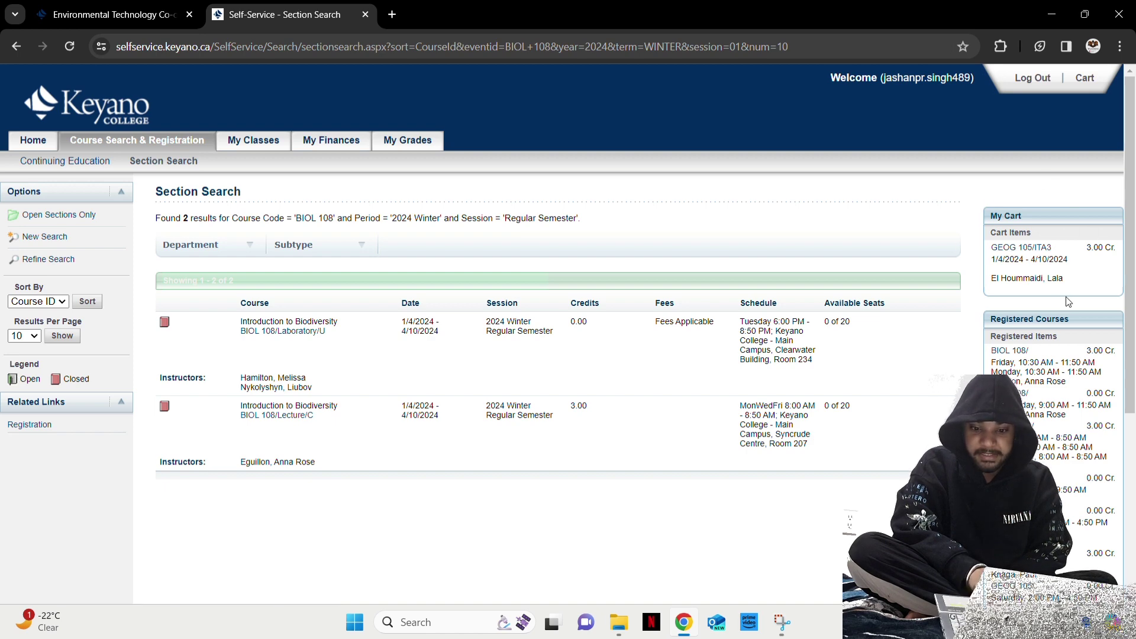
pyautogui.scroll(-1, 952, 308)
pyautogui.scroll(-3, 956, 334)
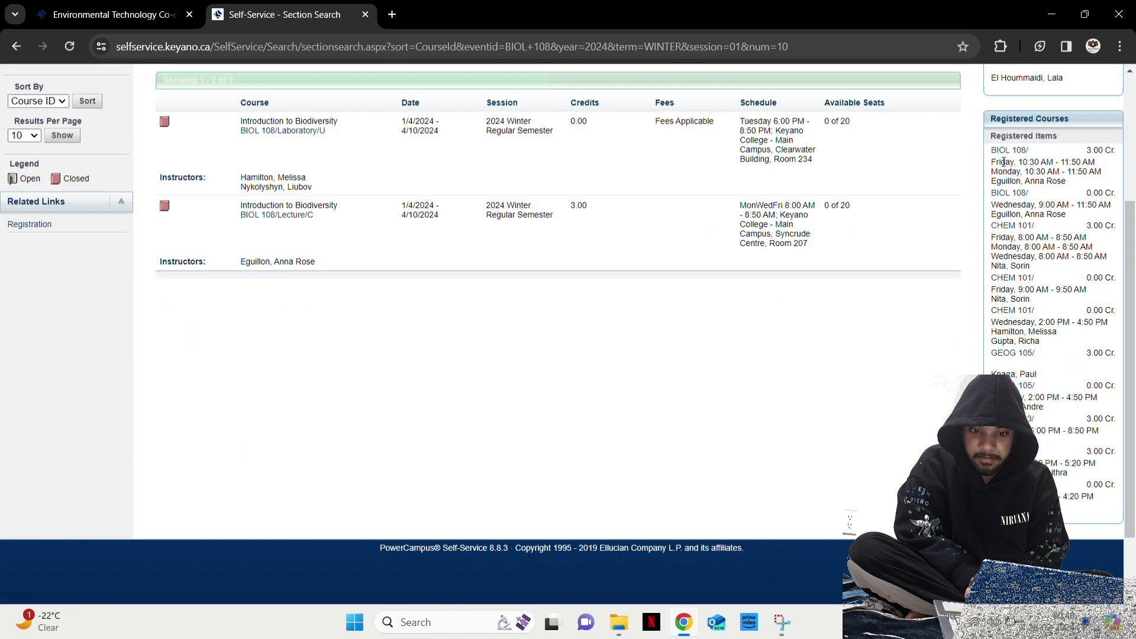
pyautogui.moveTo(992, 161); pyautogui.dragTo(1078, 512)
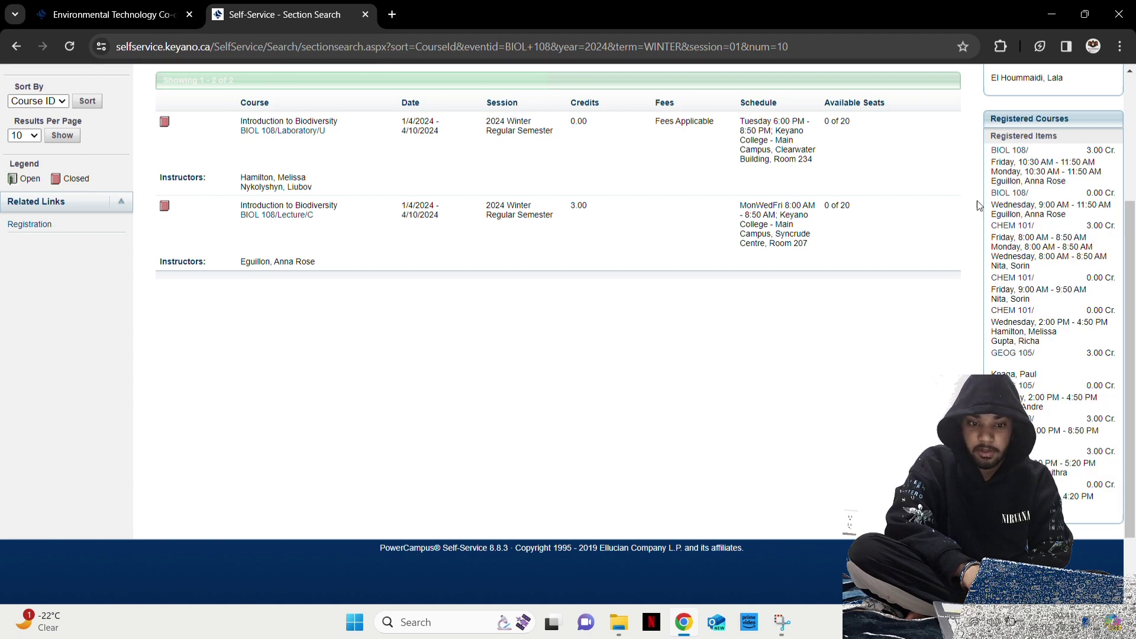
pyautogui.scroll(3, 950, 318)
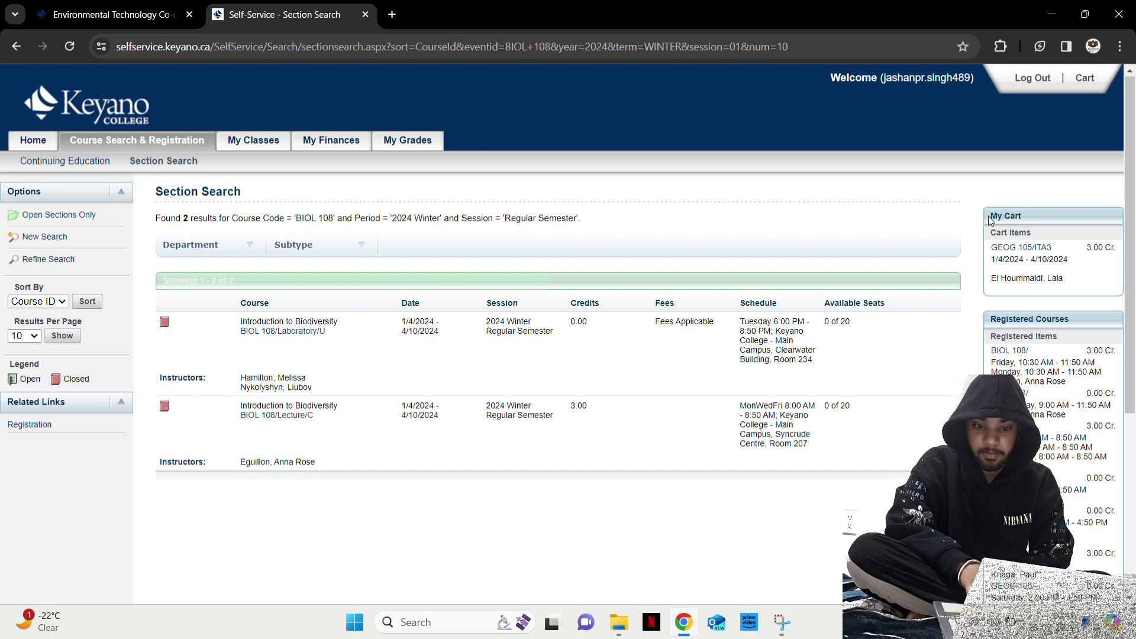
pyautogui.rightClick(1013, 222)
pyautogui.click(1042, 201)
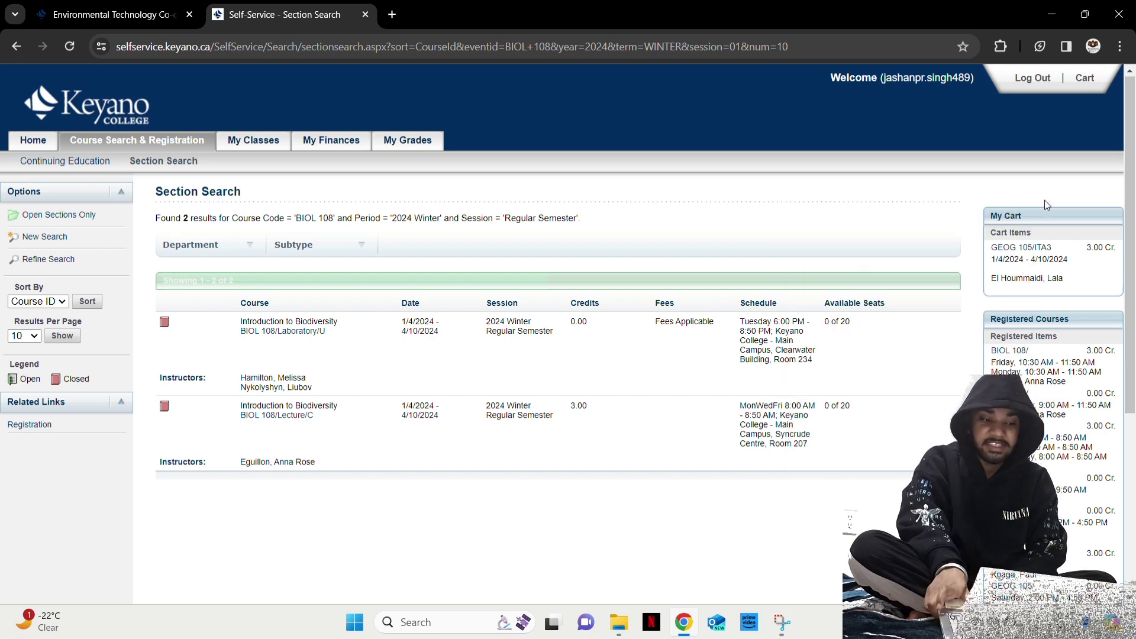